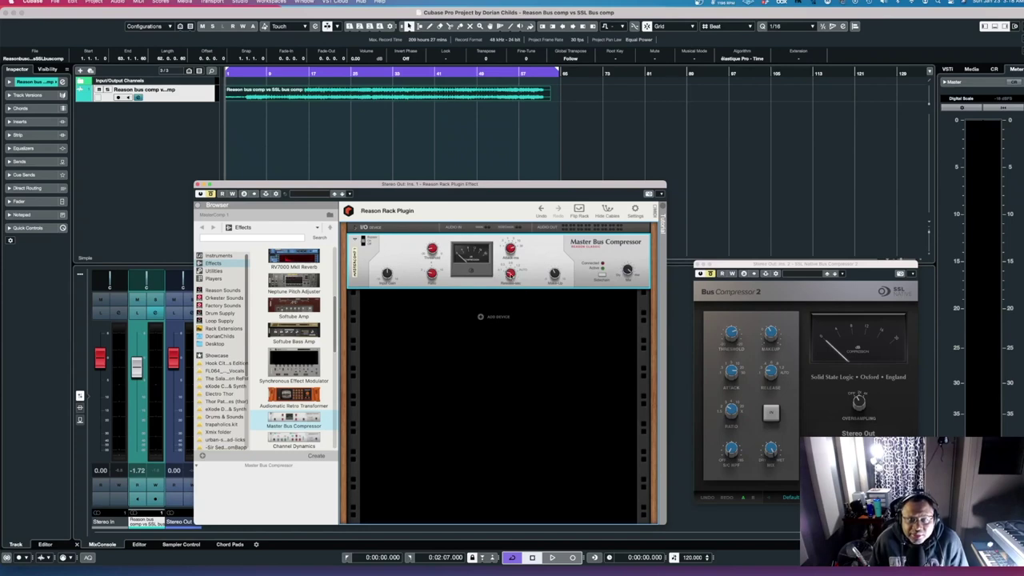
Play the mix from the project start with both bus compressors bypassed, and stop playback.
mouse_move(511, 275)
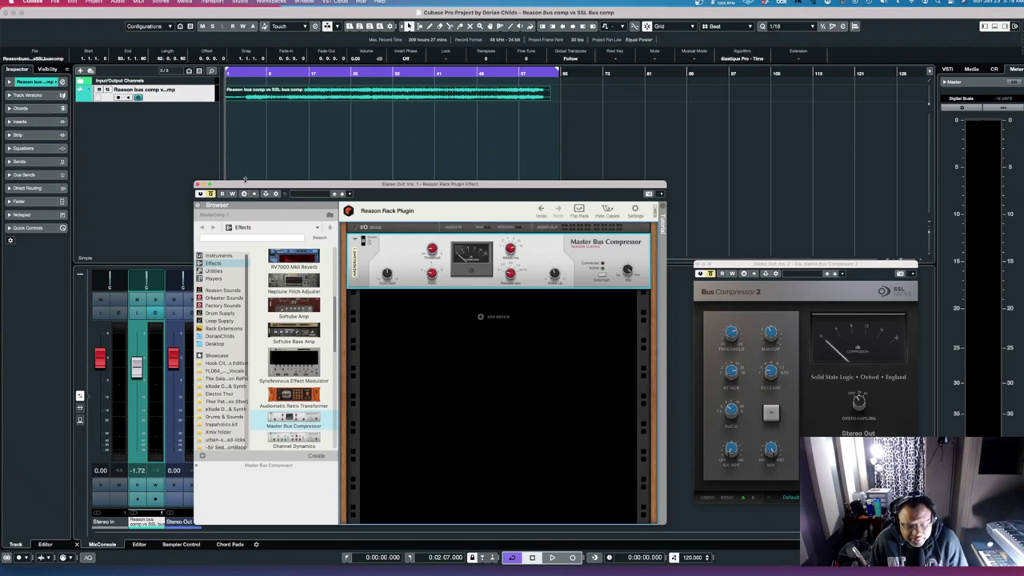
key("space")
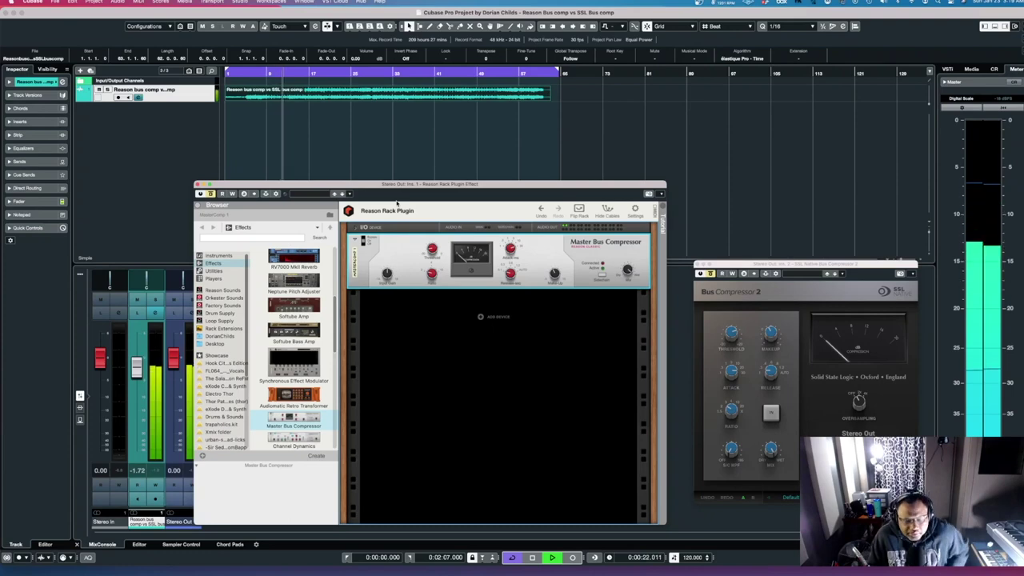
key("space")
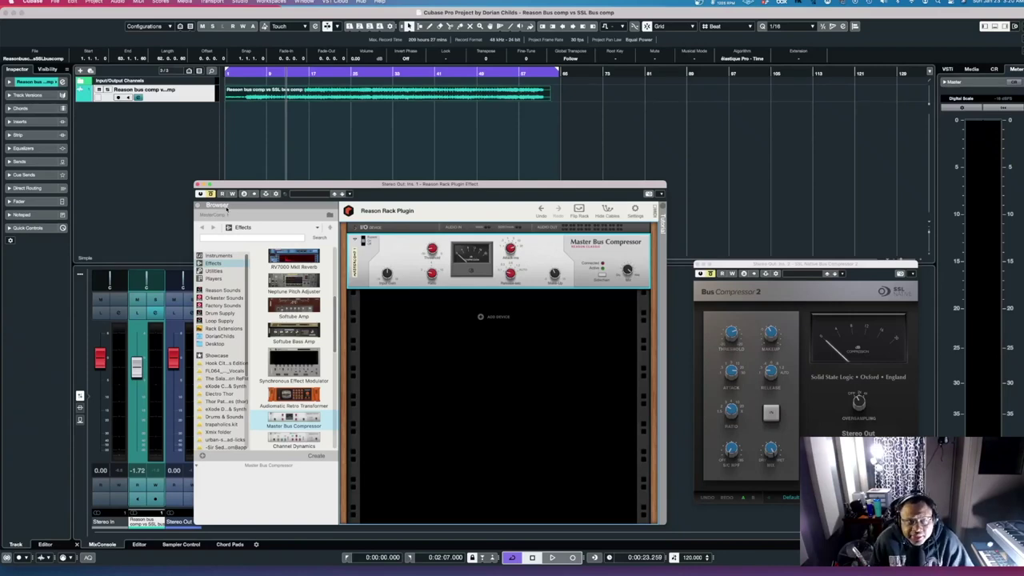
Resume playback and repeatedly toggle the bypass of the Reason Rack Master Bus Compressor to compare its sound, ending with it bypassed.
key("space")
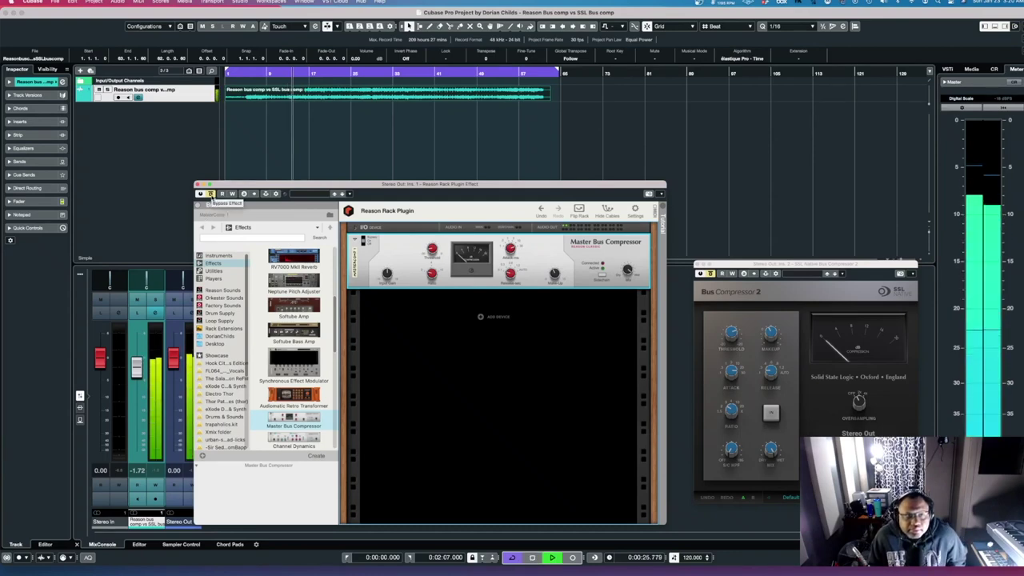
left_click(211, 194)
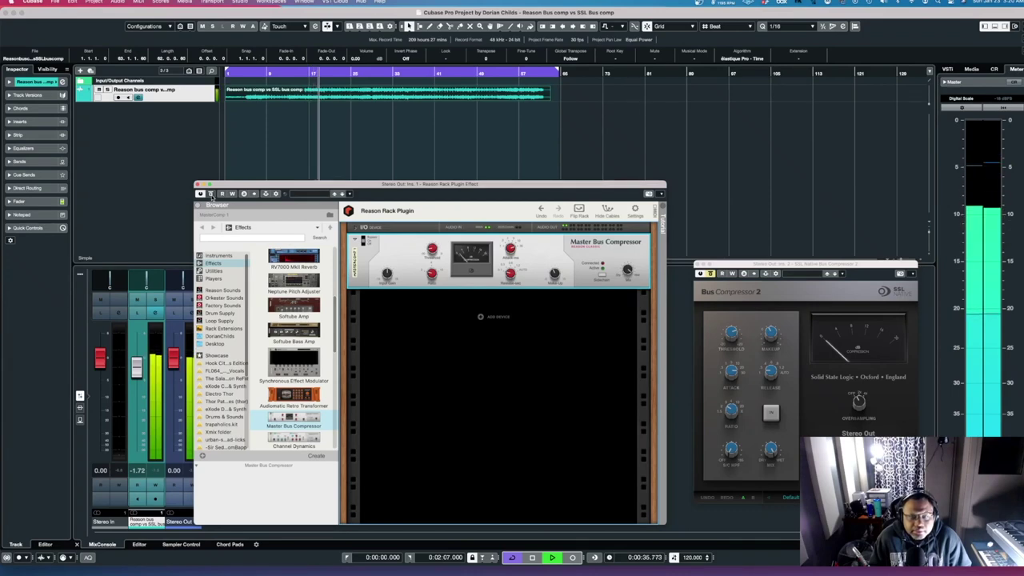
left_click(211, 195)
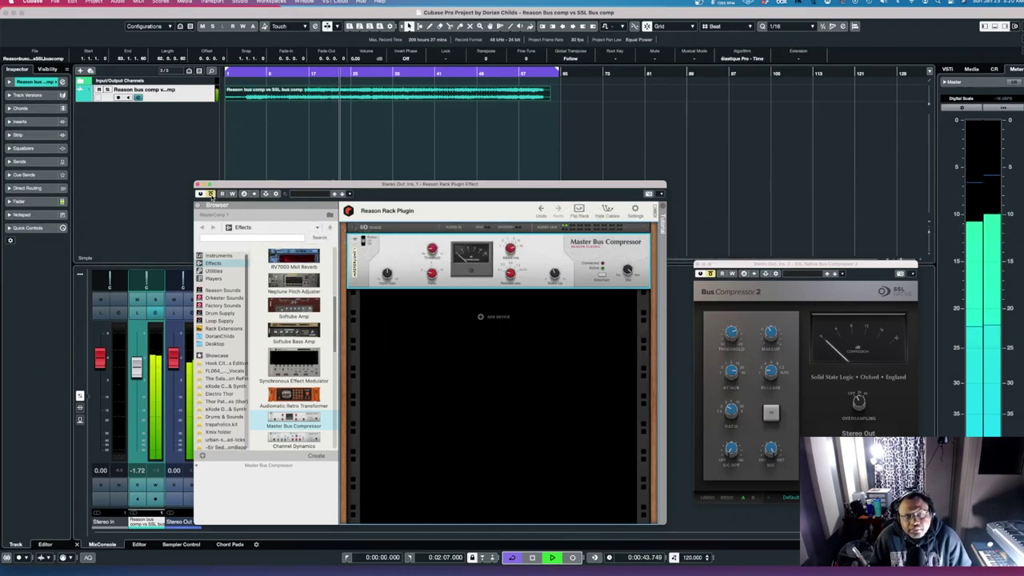
left_click(209, 193)
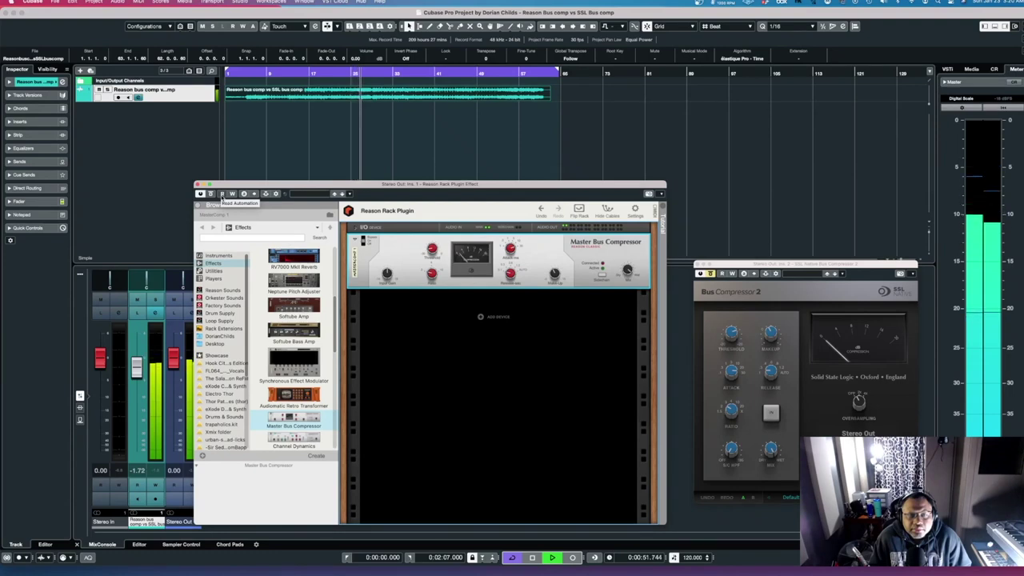
left_click(210, 194)
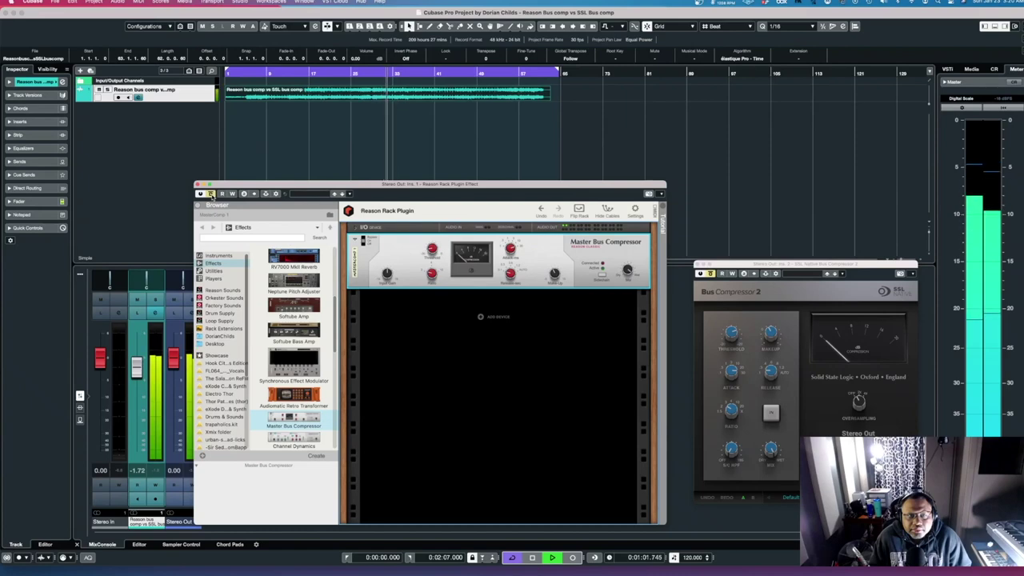
left_click(211, 195)
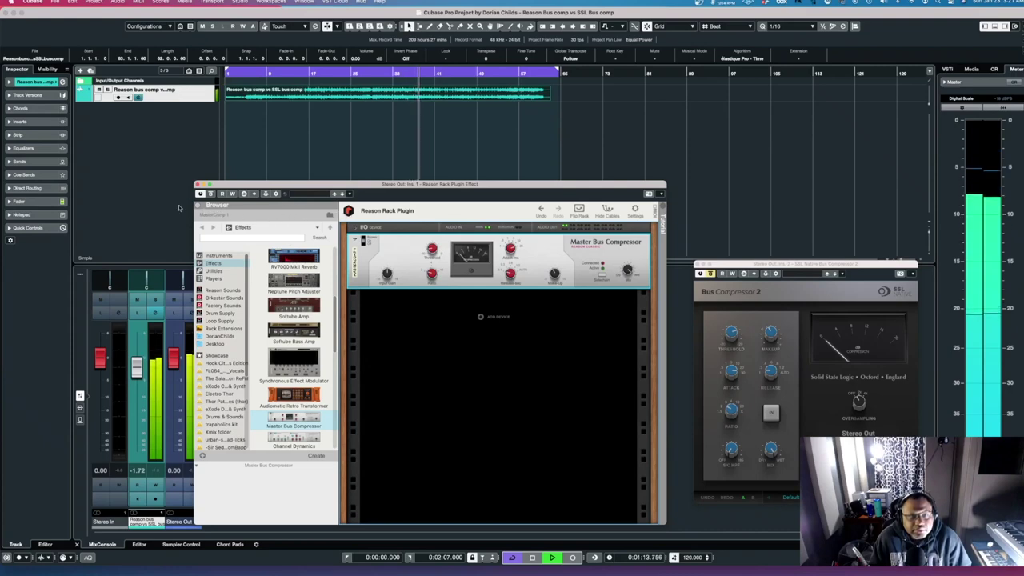
left_click(210, 194)
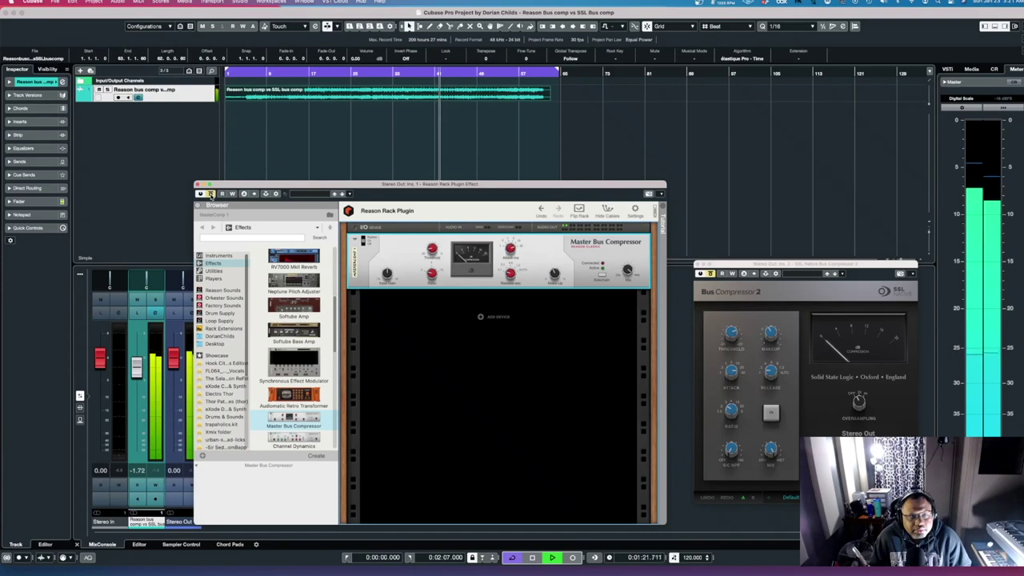
left_click(211, 195)
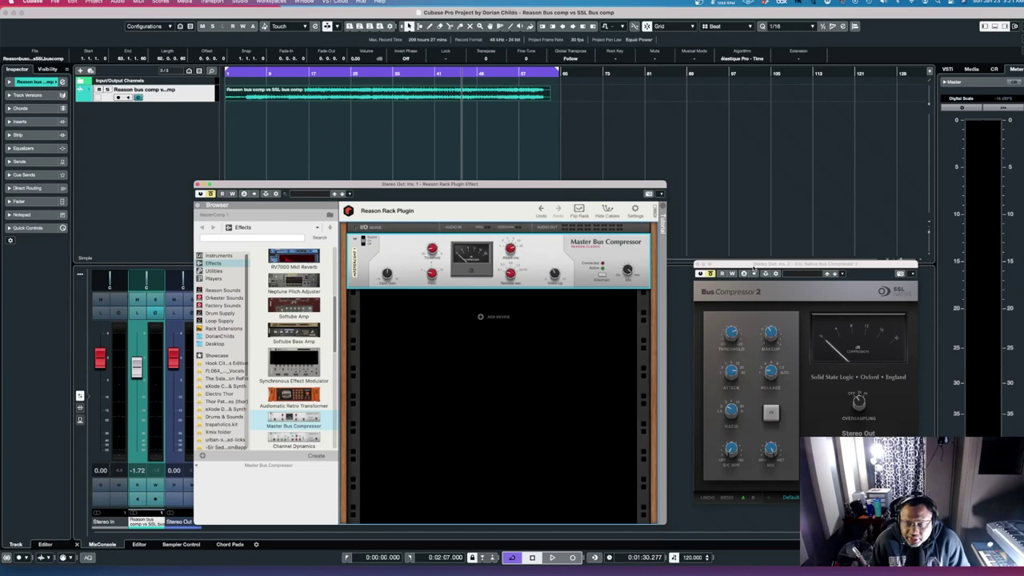
Replay the mix from the start while toggling the SSL Bus Compressor 2 bypass for comparison, ending stopped with the compressor bypassed.
left_click_drag(752, 268, 747, 265)
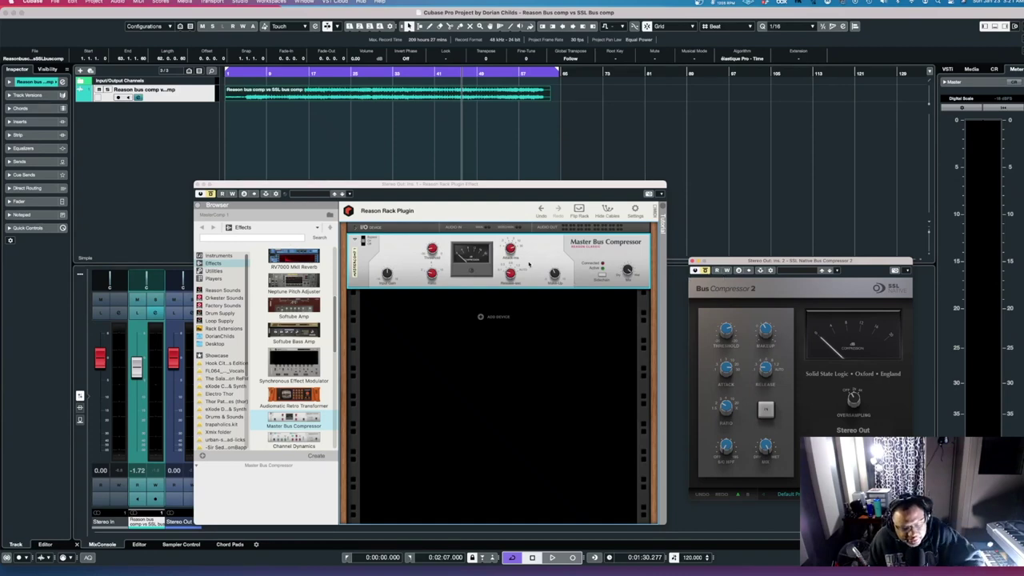
key("KP_Decimal")
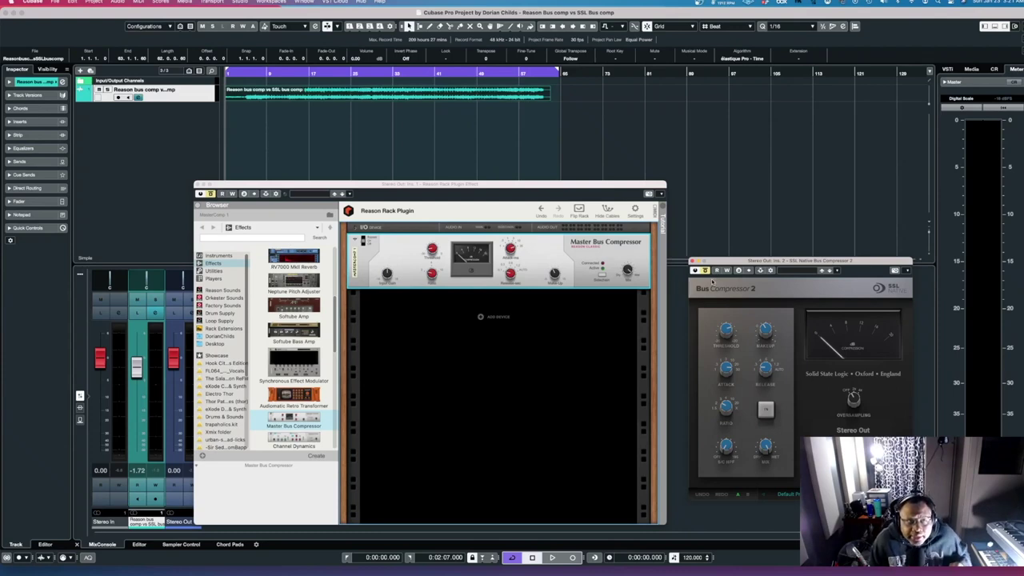
key("space")
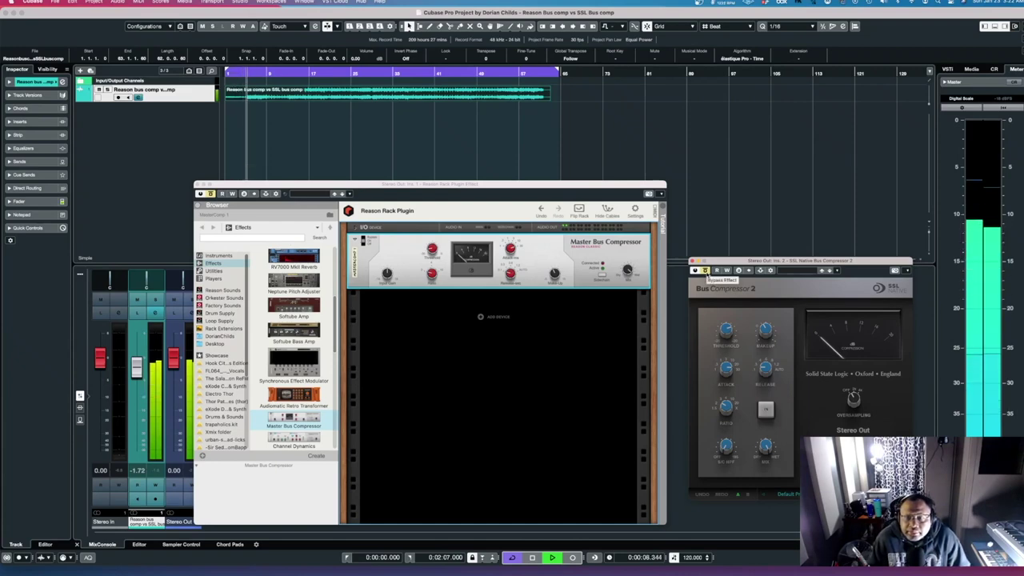
left_click(705, 270)
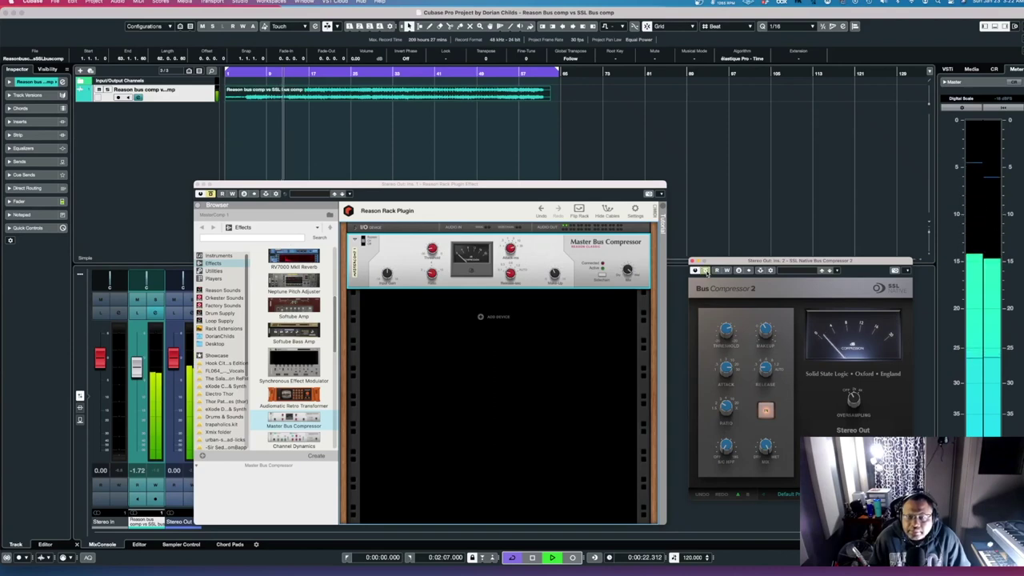
left_click(706, 272)
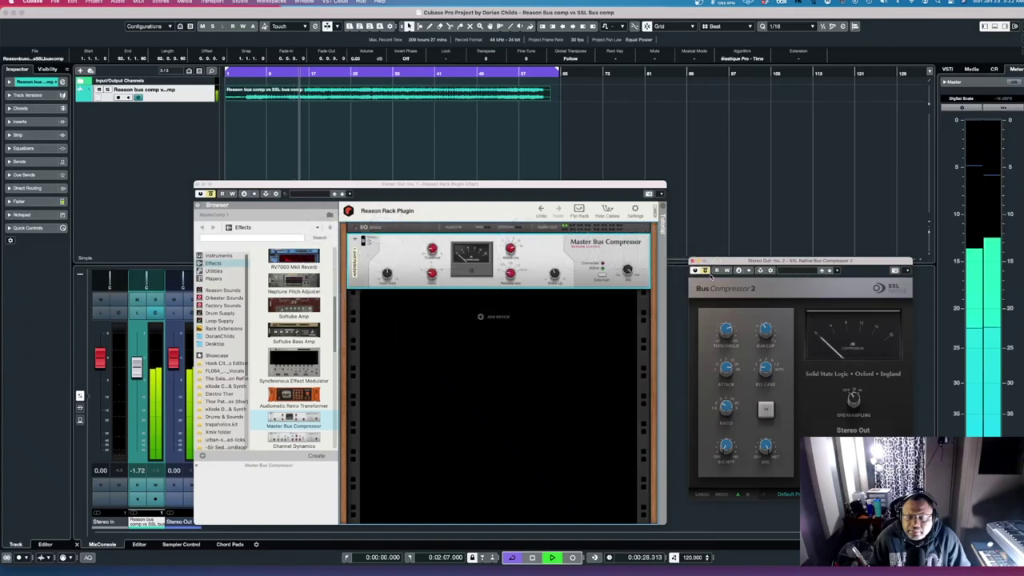
left_click(705, 271)
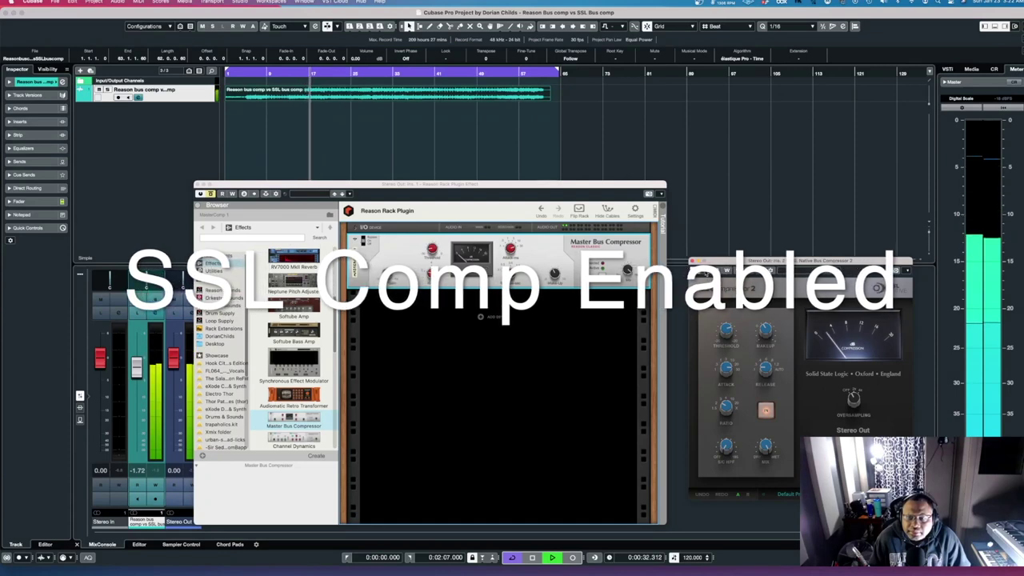
left_click(705, 271)
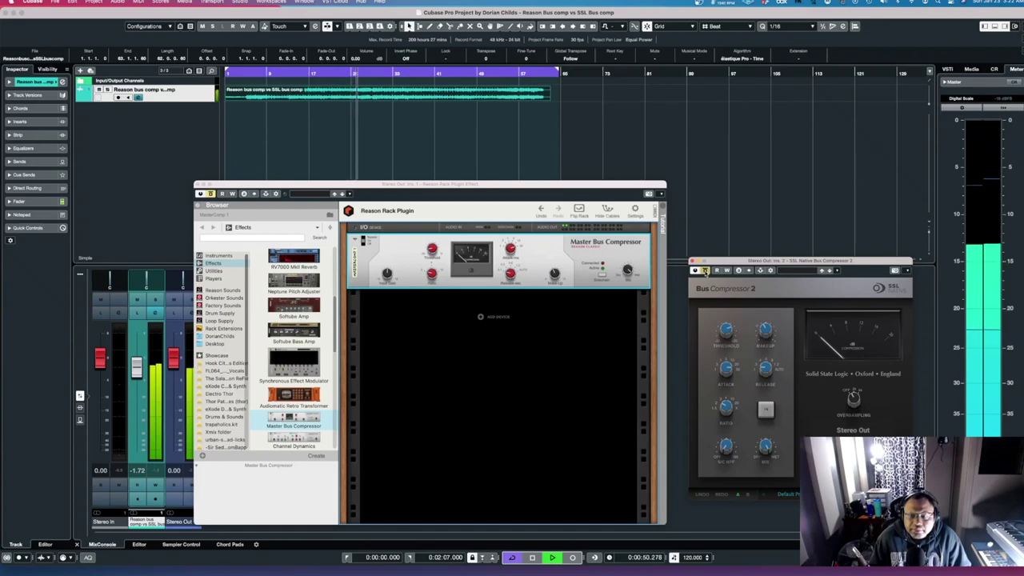
left_click(704, 271)
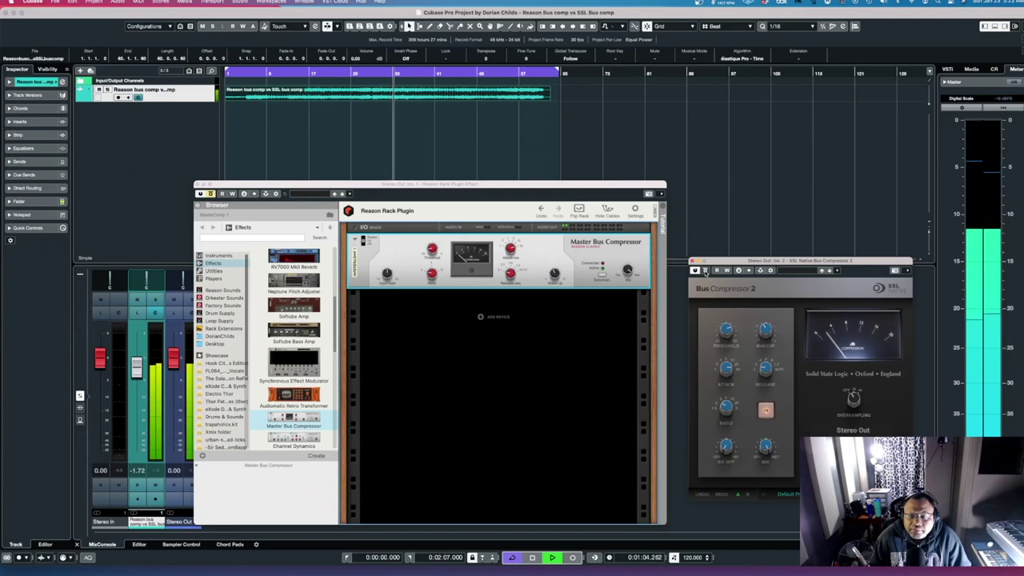
left_click(705, 271)
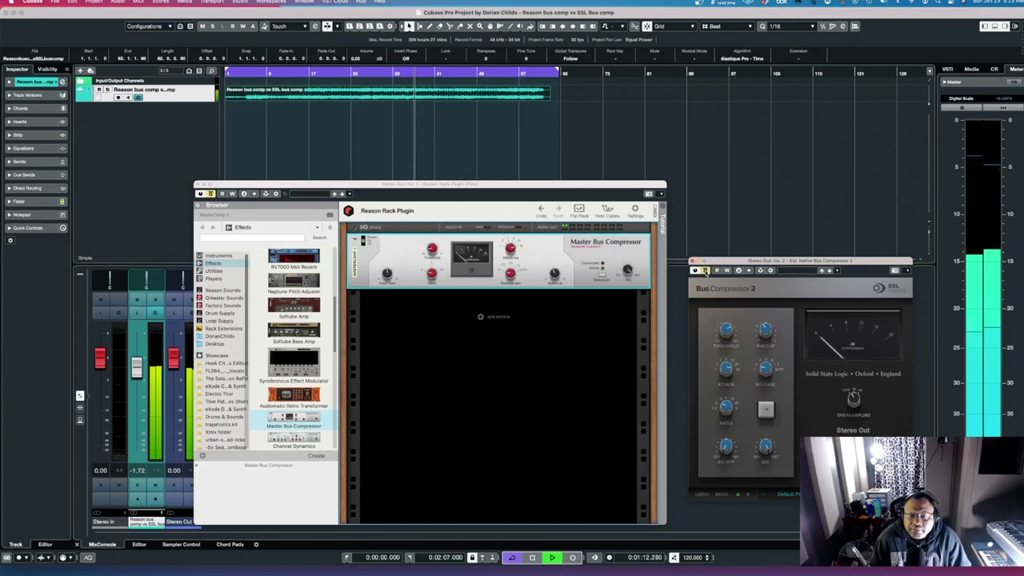
left_click(704, 270)
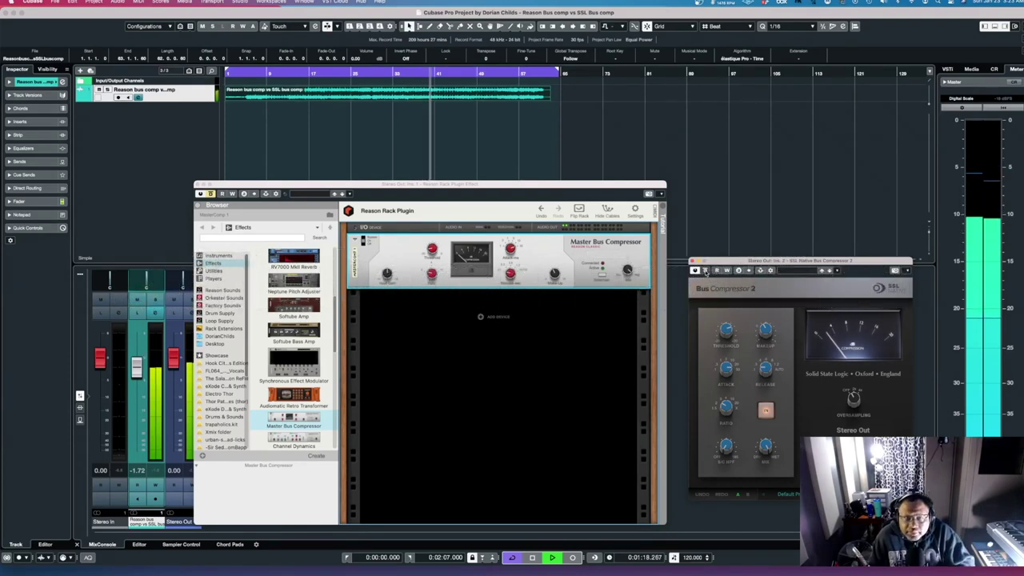
key("space")
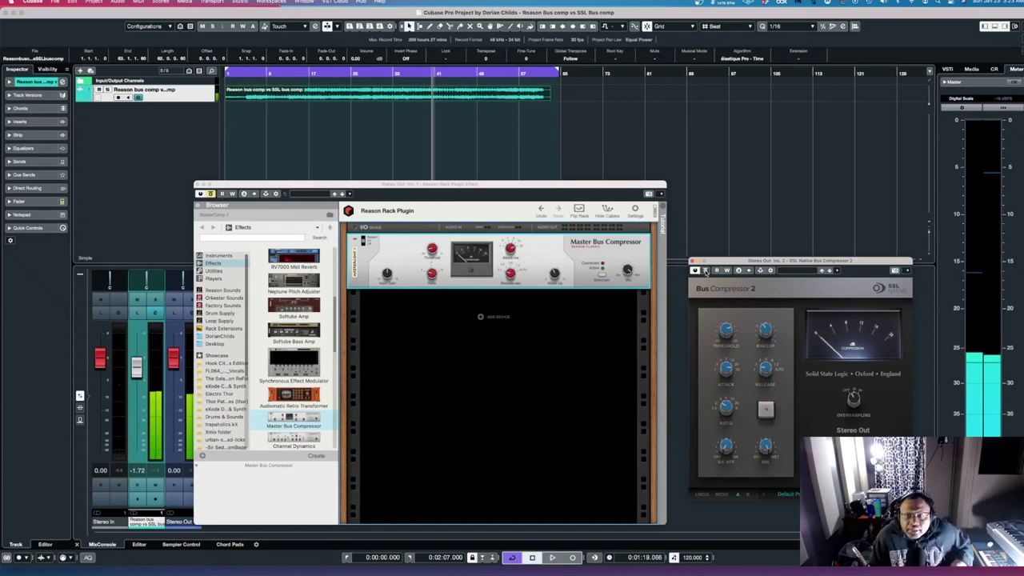
left_click(705, 270)
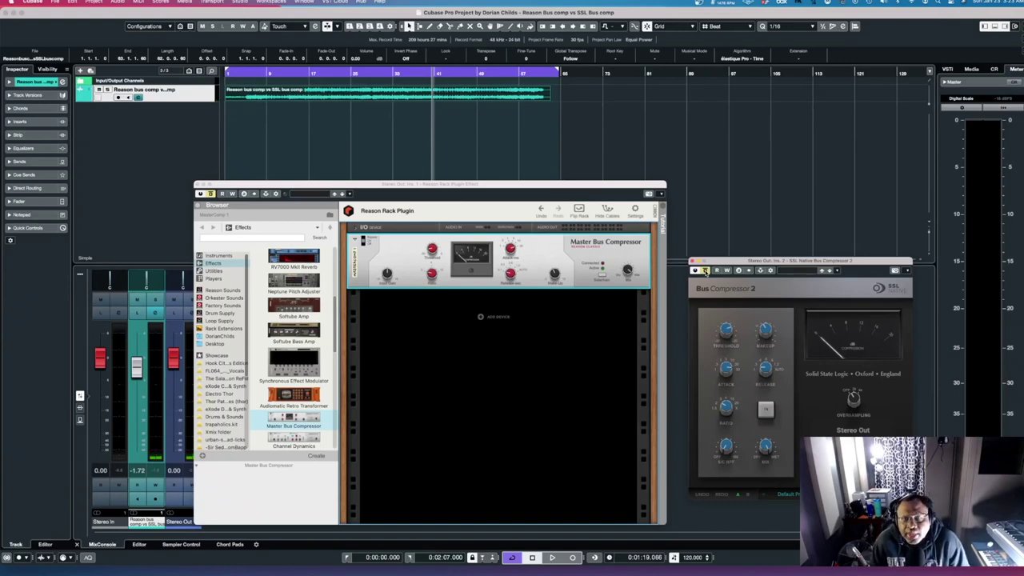
Replay the mix from the start, alternately enabling the Reason Master Bus Compressor and SSL Bus Compressor 2, and stop with both bypassed.
key("Home")
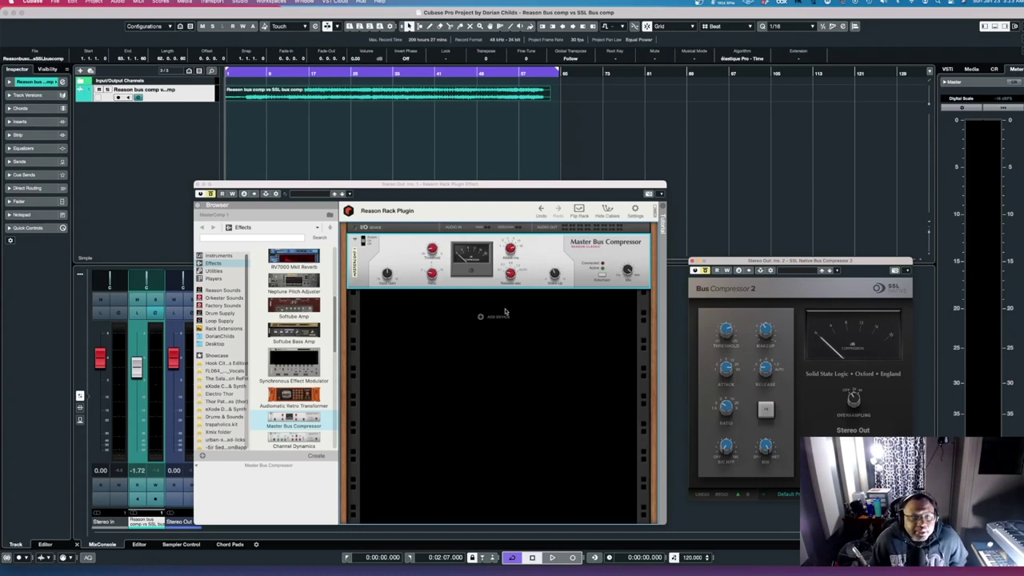
left_click(707, 272)
left_click(707, 272)
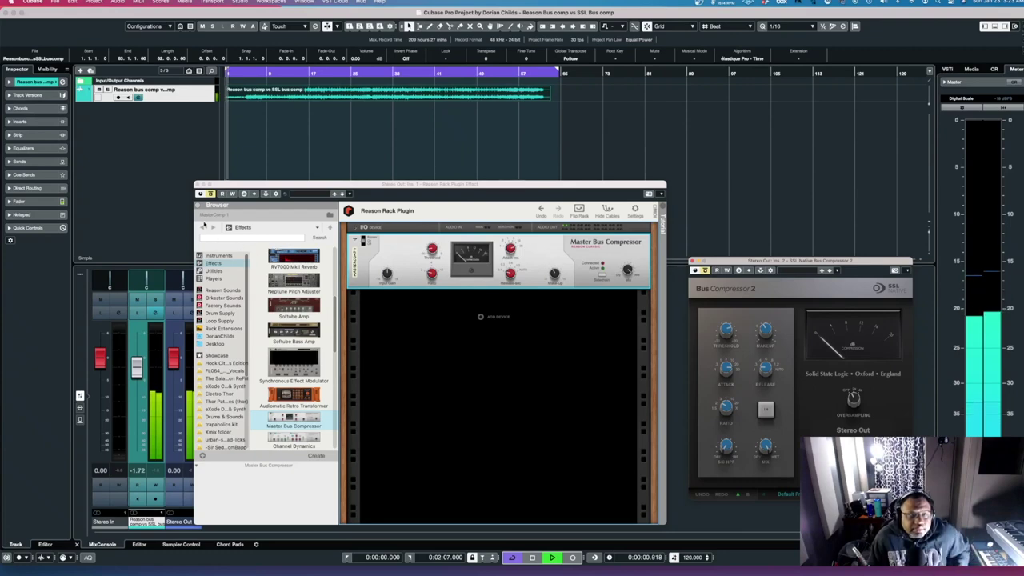
left_click(210, 193)
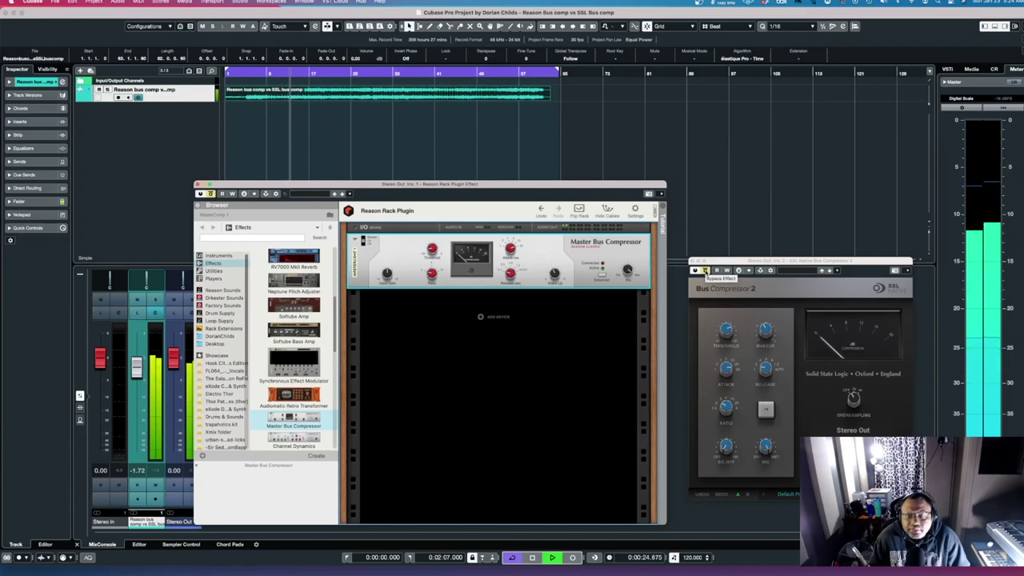
left_click(705, 270)
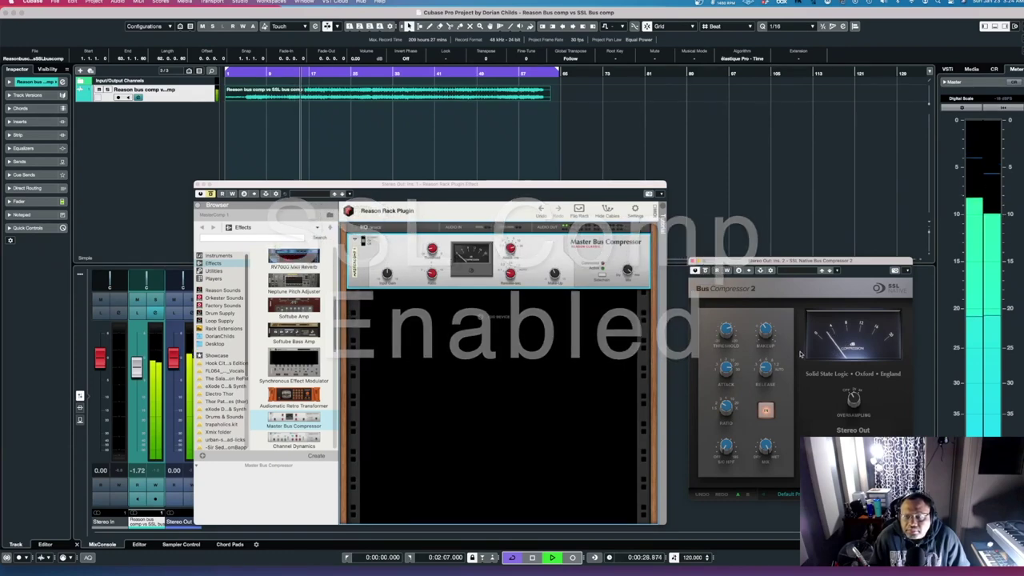
mouse_move(724, 340)
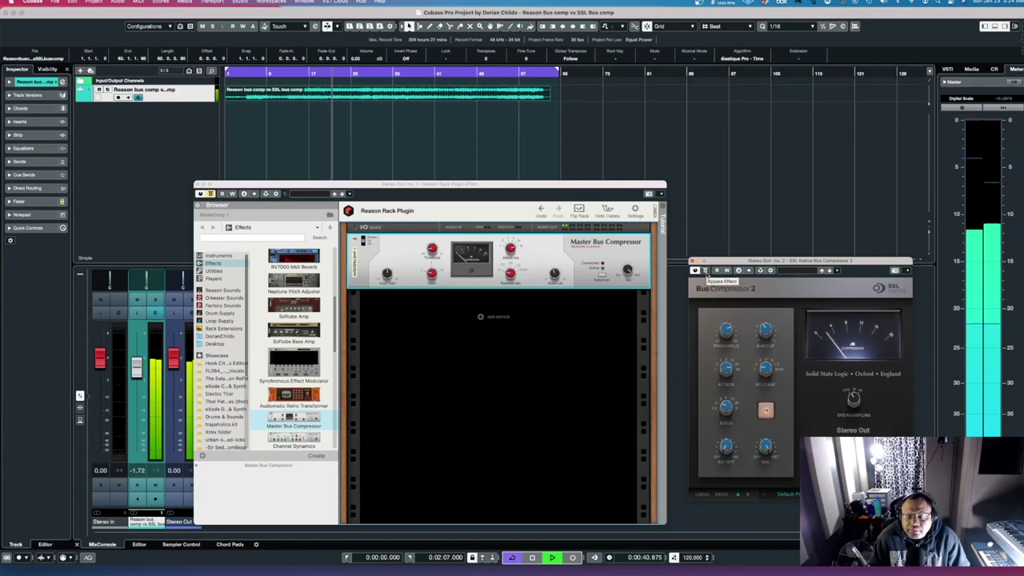
left_click(704, 271)
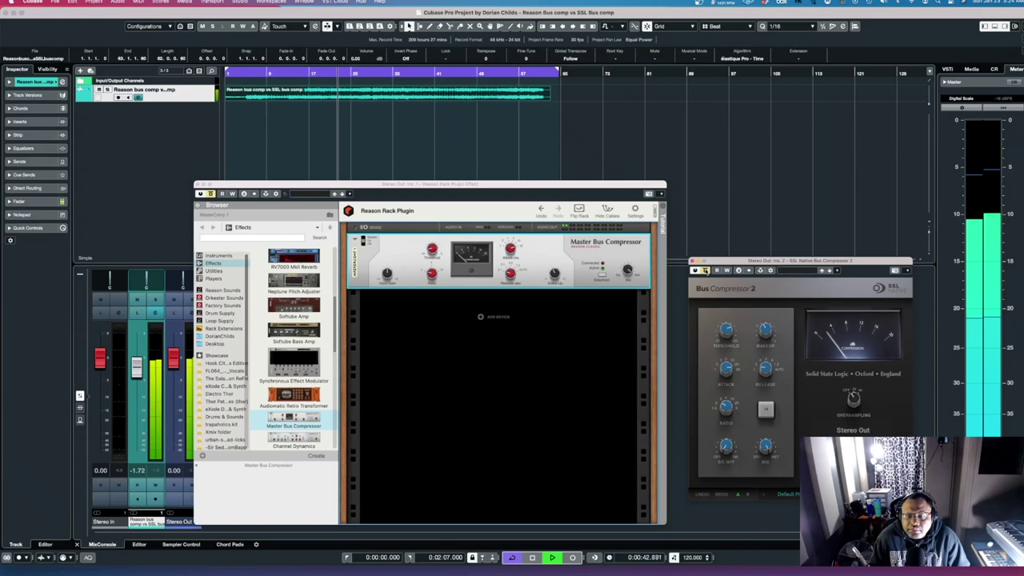
left_click(210, 194)
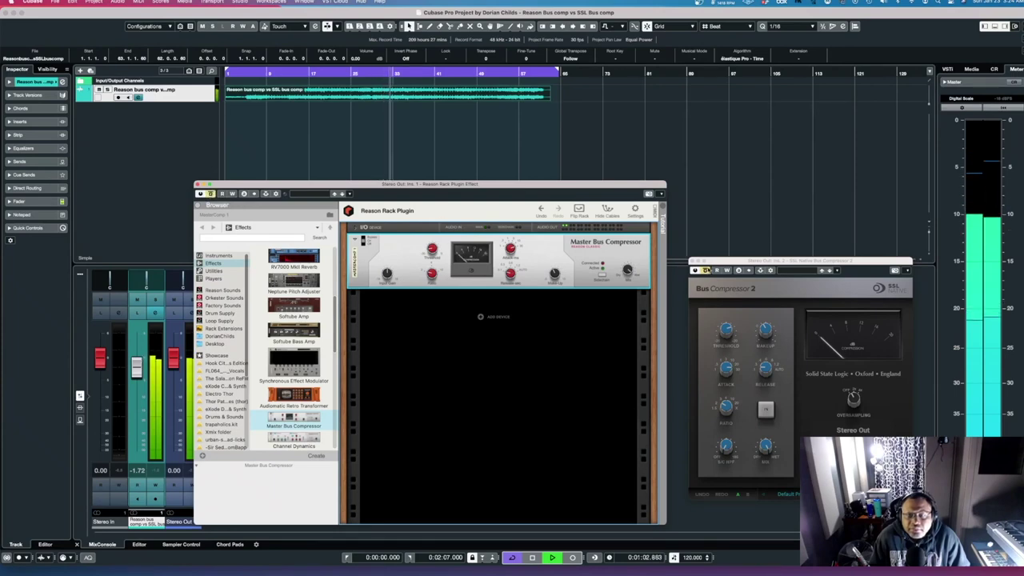
left_click(705, 270)
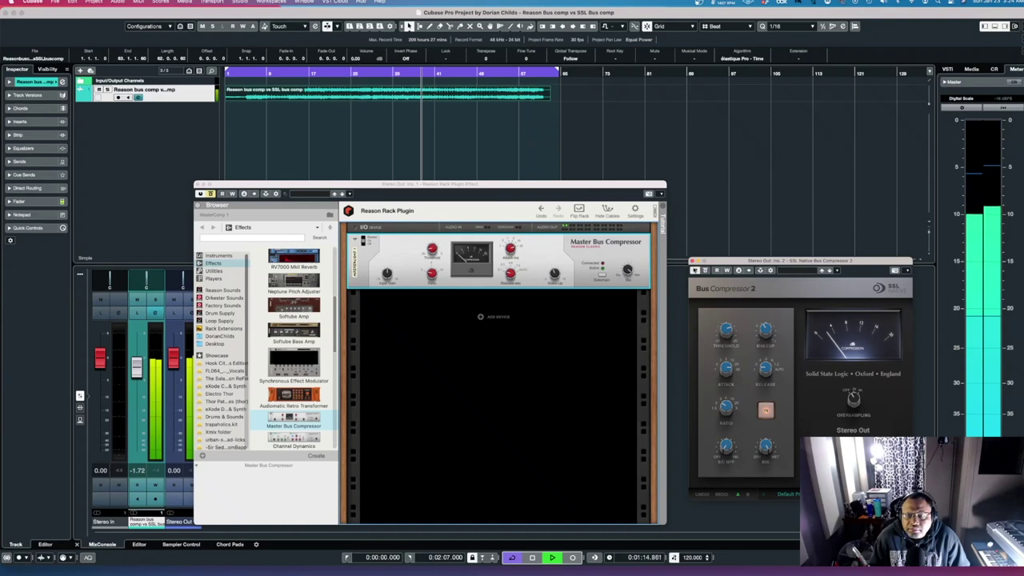
left_click(705, 271)
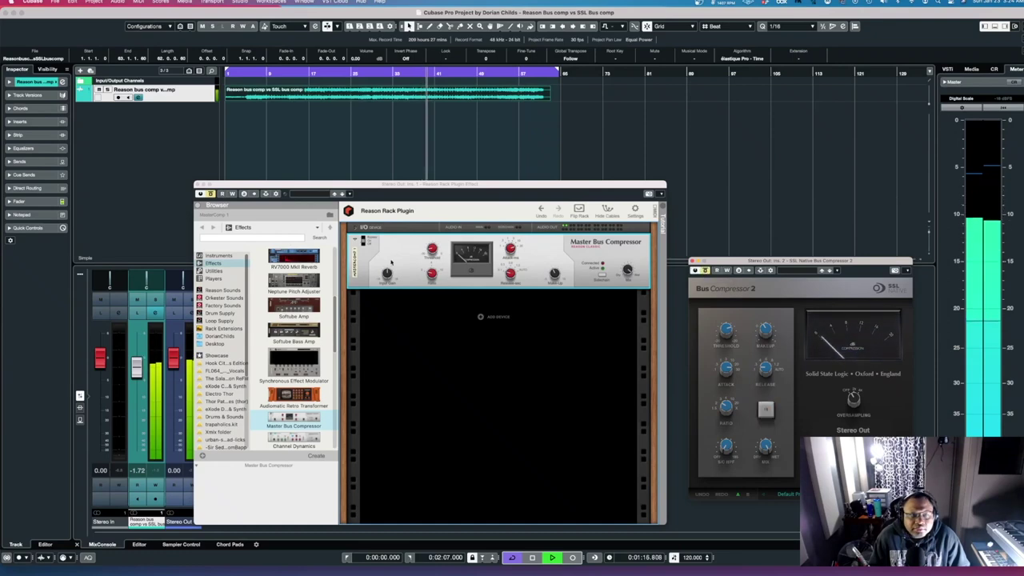
left_click(209, 194)
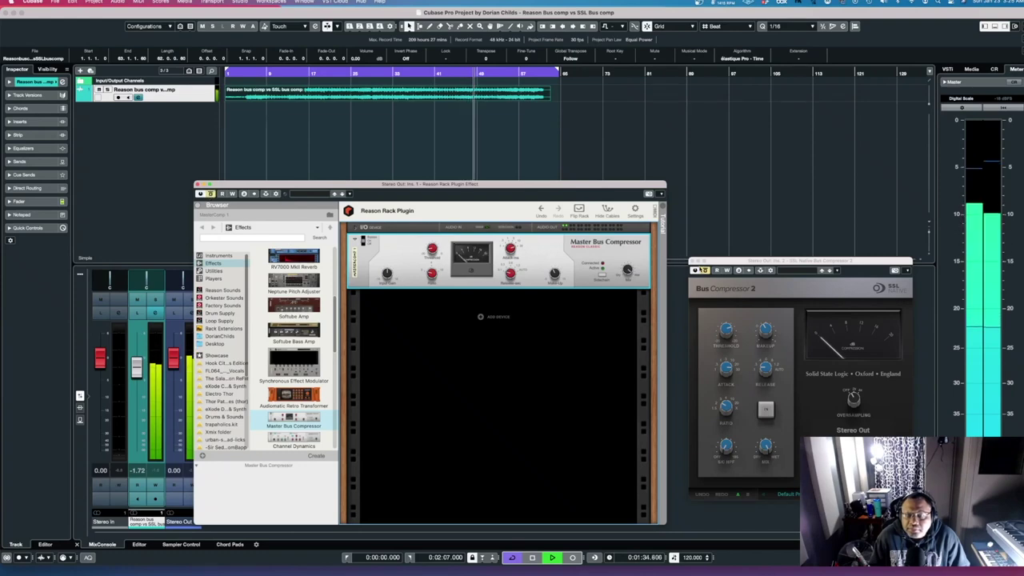
left_click(705, 270)
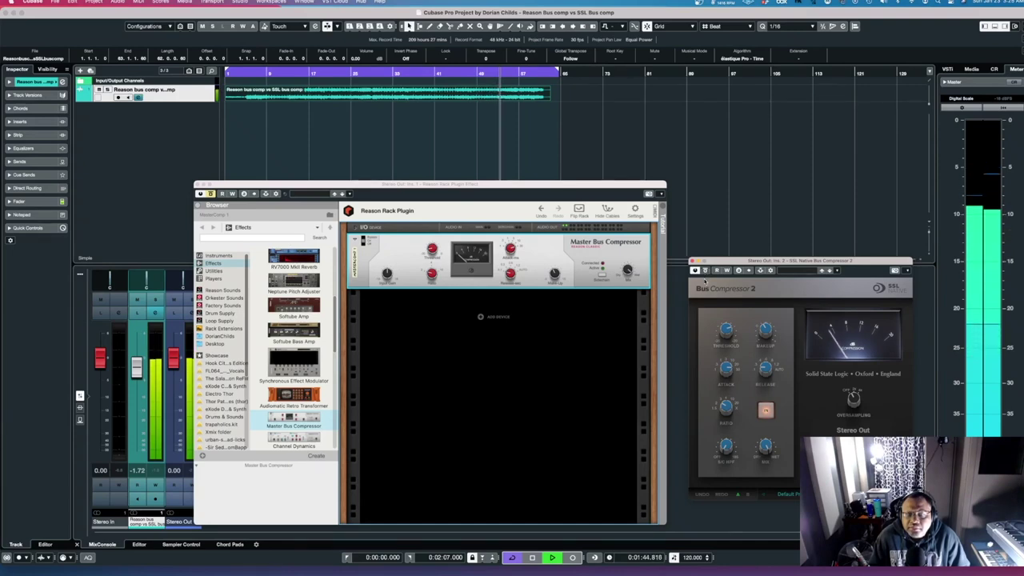
left_click(705, 270)
key("space")
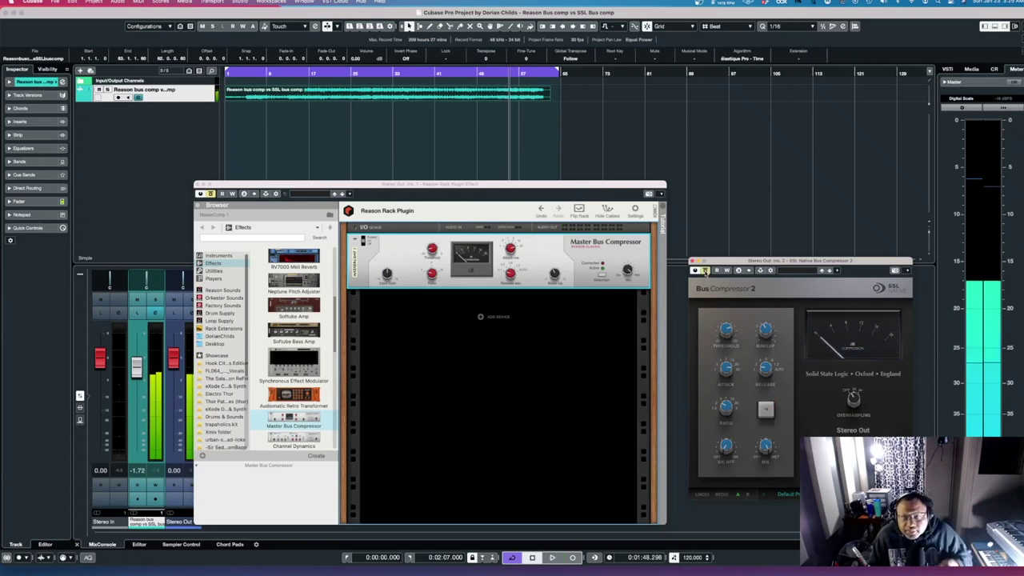